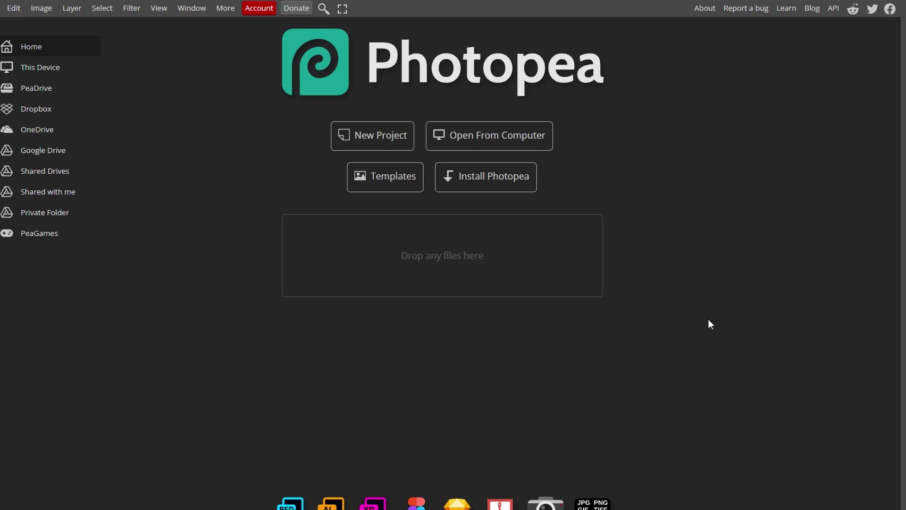
- Start a new Photopea project to show the Templates gallery
click(383, 142)
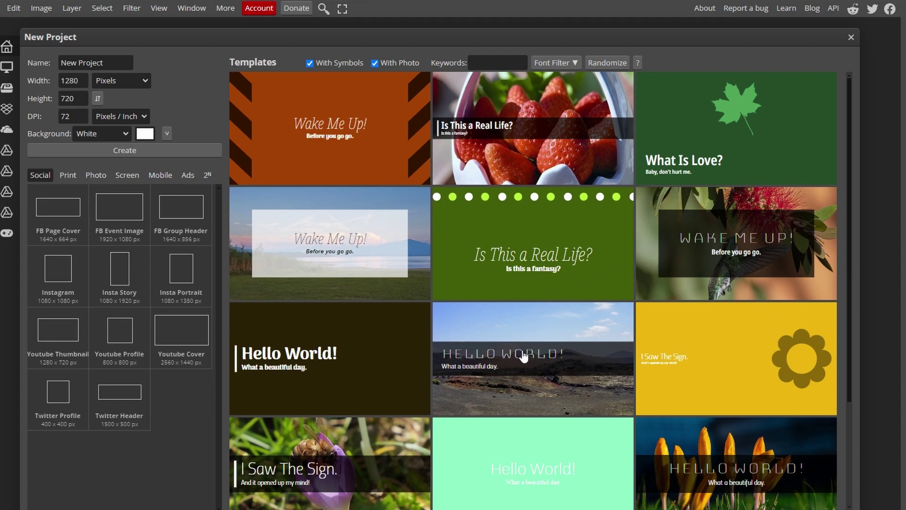
scroll(528, 336, down, 3)
scroll(531, 333, down, 2)
scroll(539, 321, up, 4)
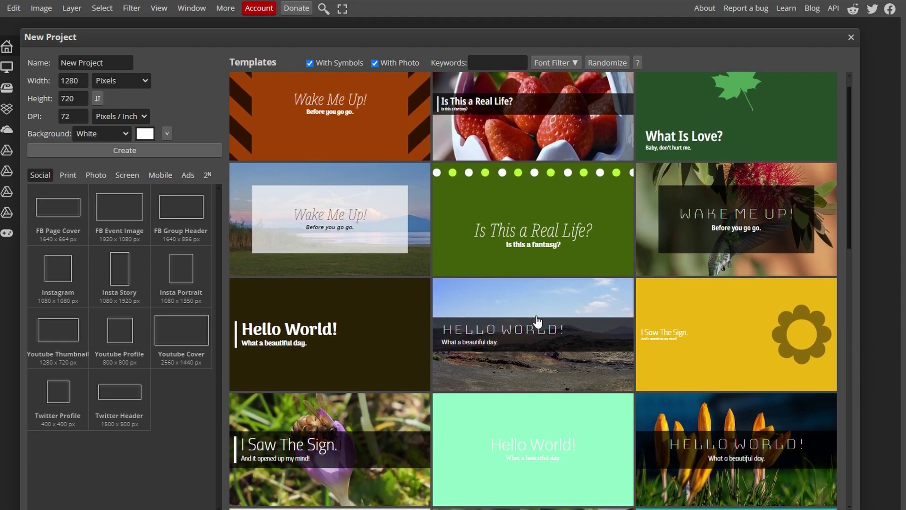
- Open the Hello World landscape template with its Background layer selected
click(539, 322)
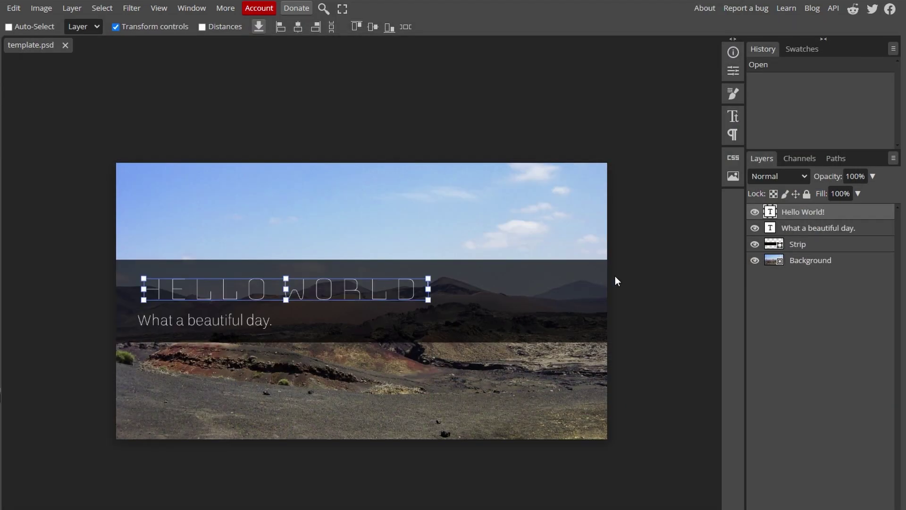
click(811, 259)
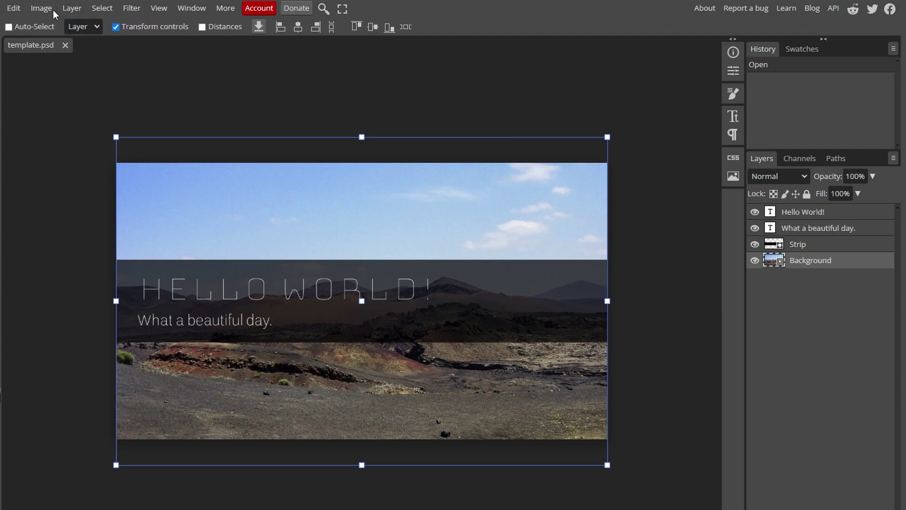
click(41, 8)
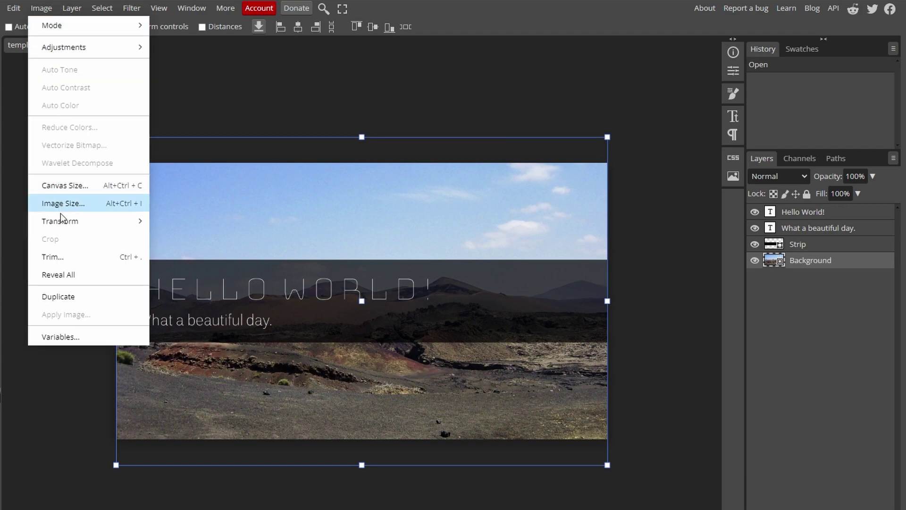
mouse_move(61, 221)
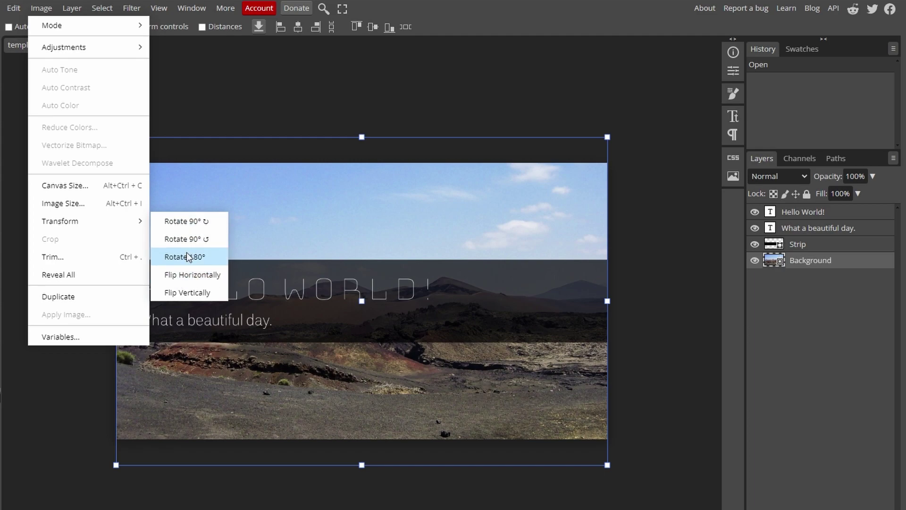
- Rotate the whole template 180°, then undo the rotation
click(186, 257)
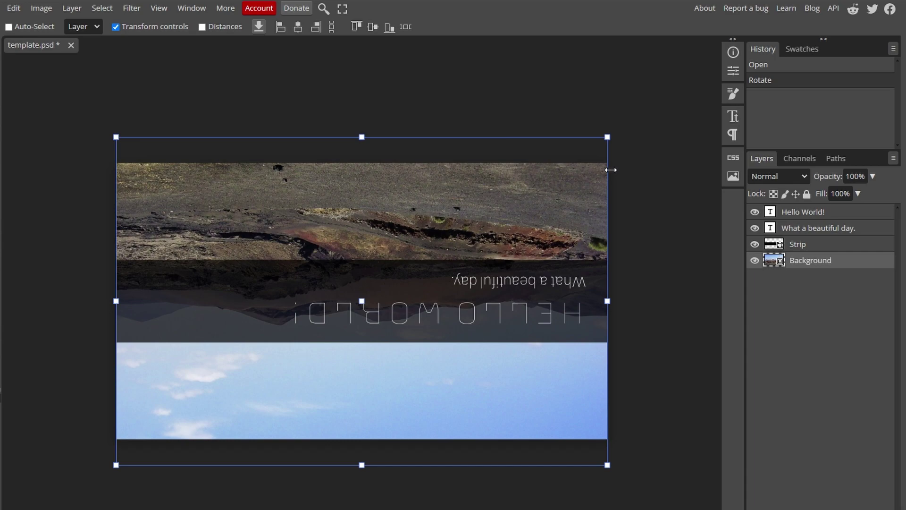
key(ctrl+z)
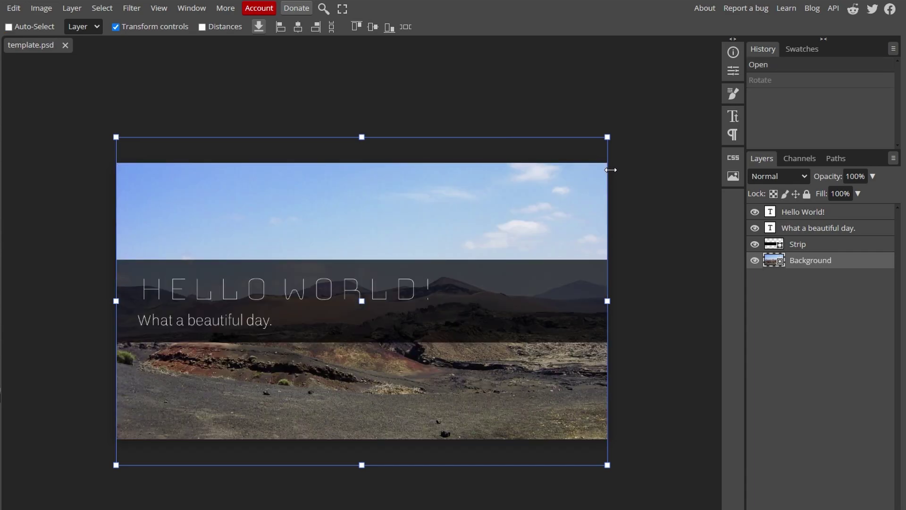
- Tilt the Background layer to about 50.8° with its transform corner handle
mouse_move(614, 131)
mouse_down()
mouse_move(598, 126)
mouse_move(646, 261)
mouse_move(421, 305)
mouse_move(517, 344)
mouse_up()
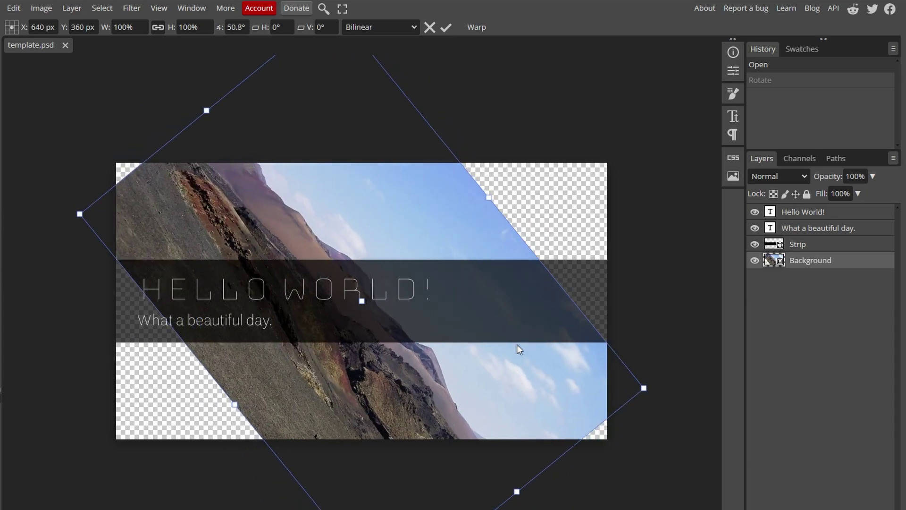